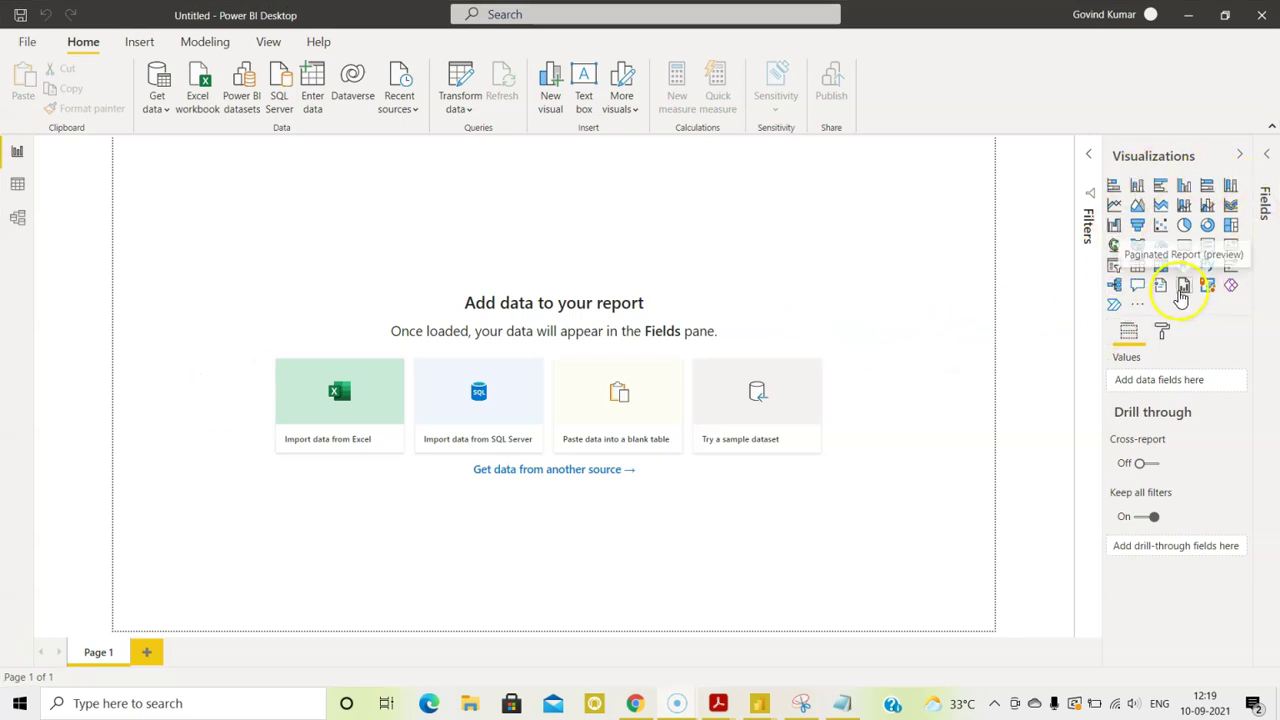
- Open the Power BI visuals marketplace via Get more visuals from the Visualizations pane
click(1137, 308)
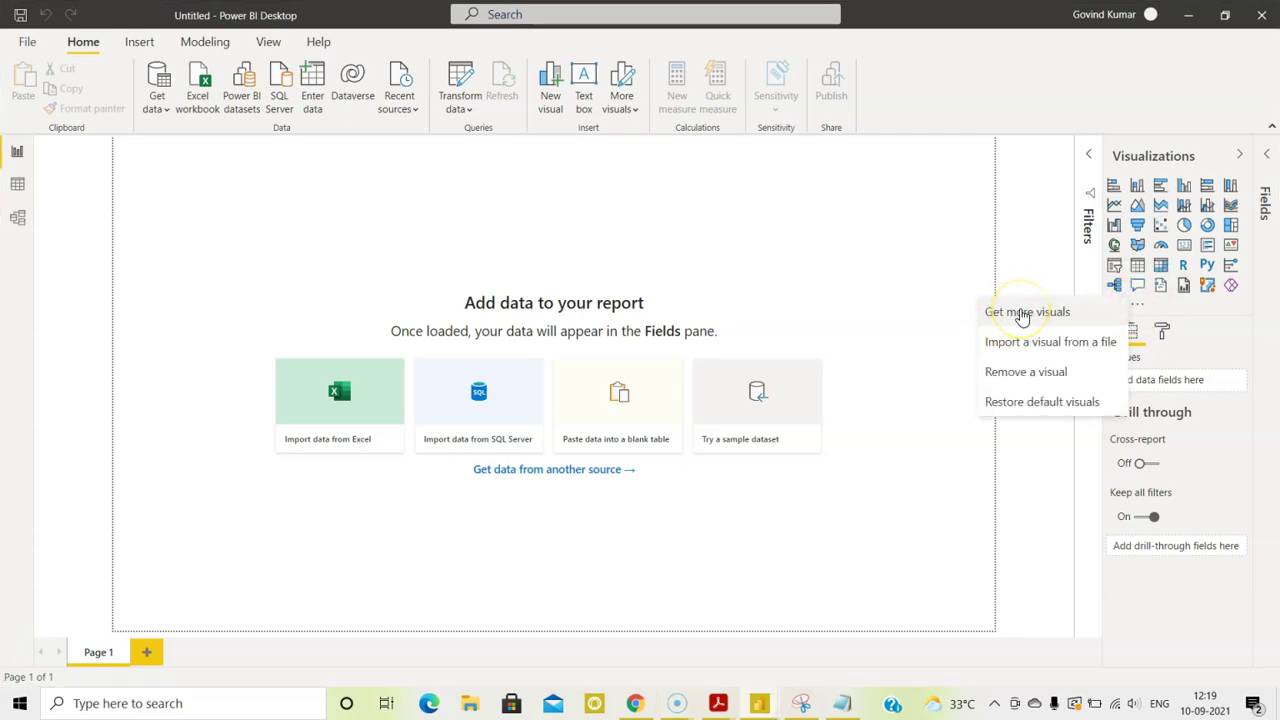
click(1137, 308)
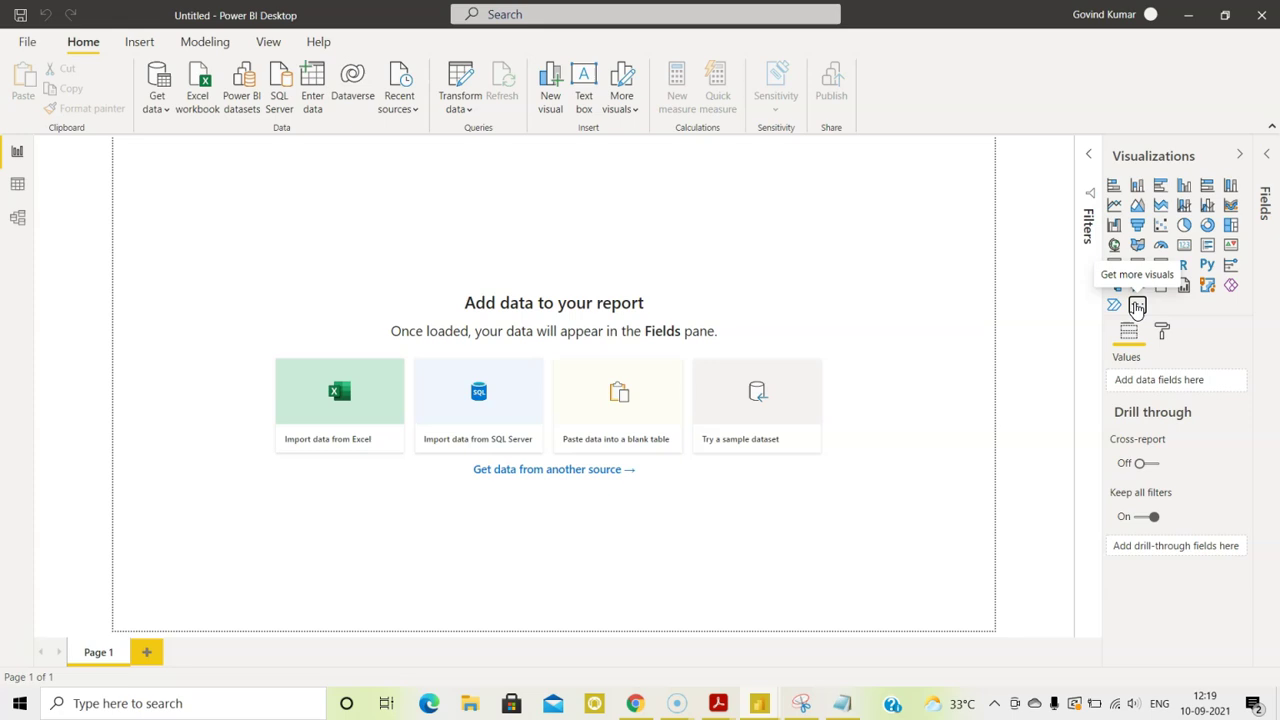
click(1137, 308)
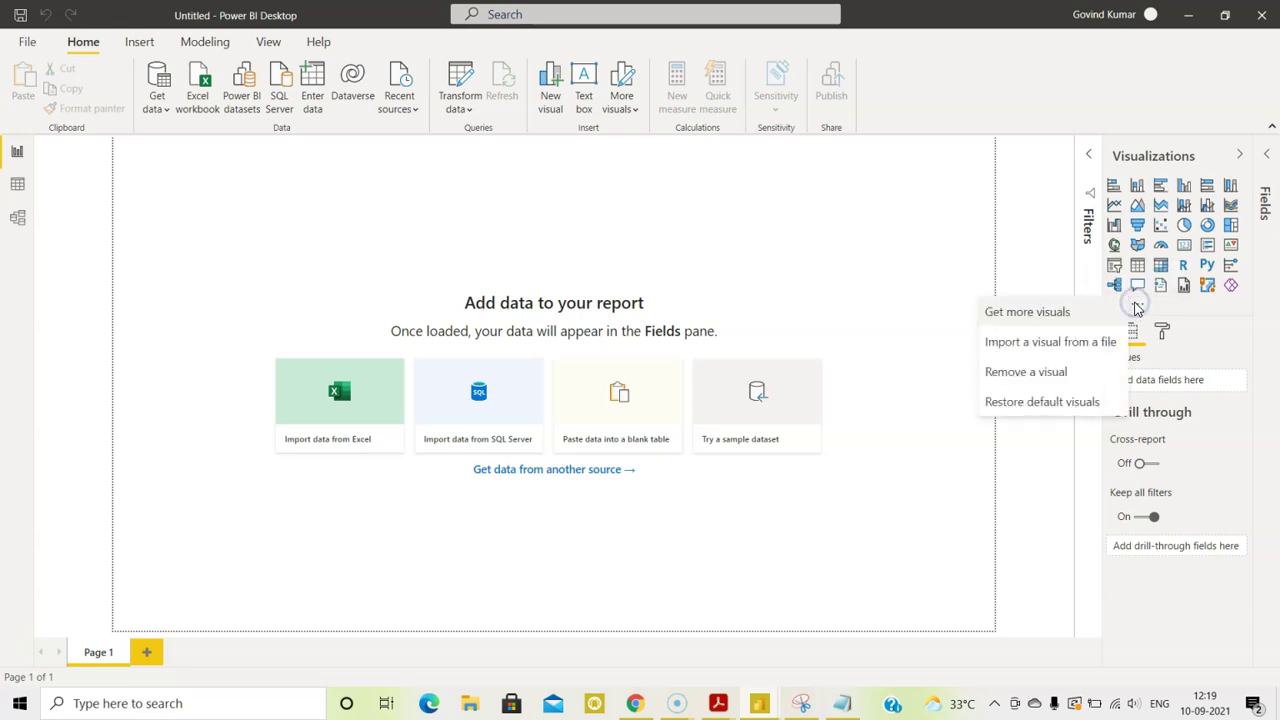
click(1046, 312)
click(1046, 316)
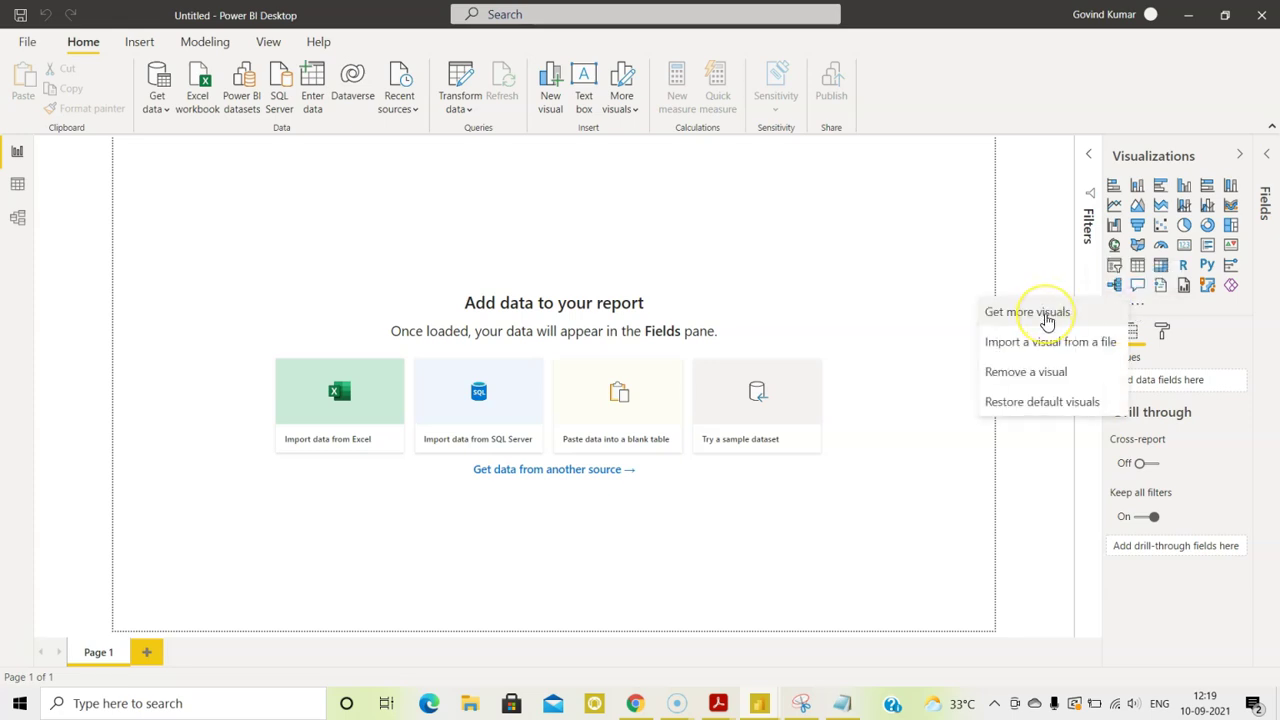
click(1046, 316)
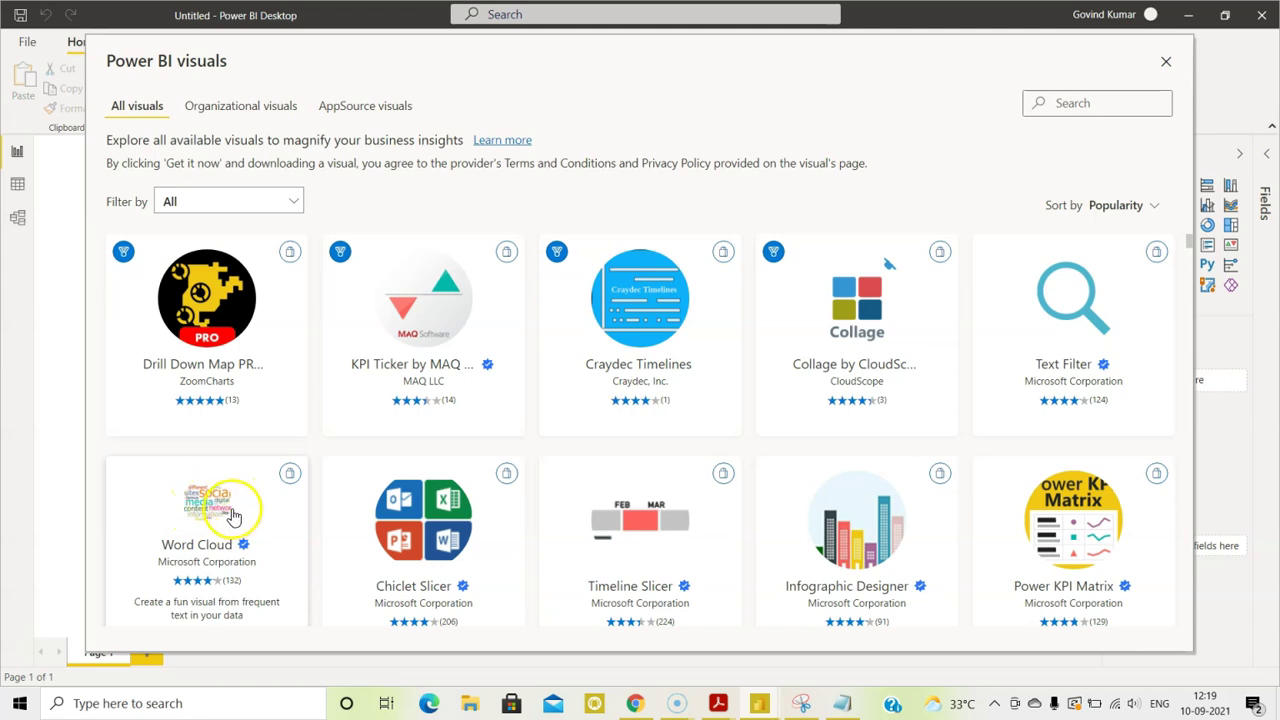
- Import the WordCloud 2.0.0 custom visual from the marketplace and confirm the import
click(230, 511)
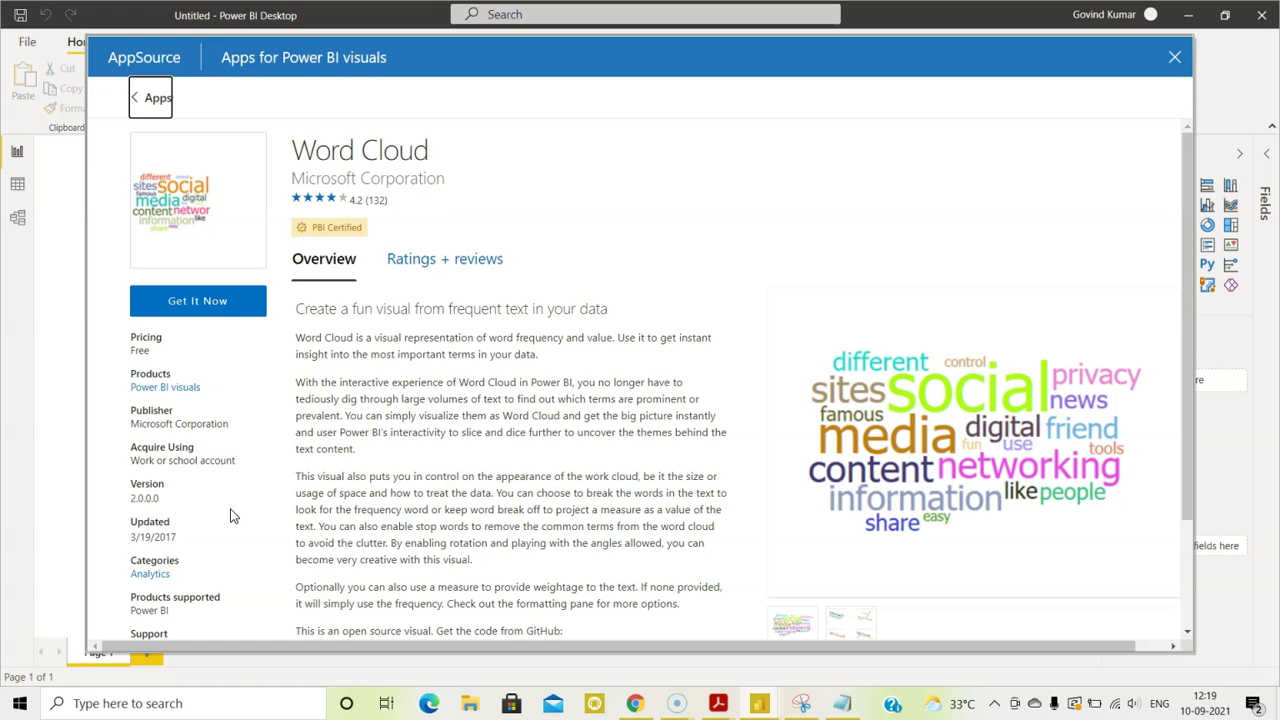
click(466, 380)
click(188, 301)
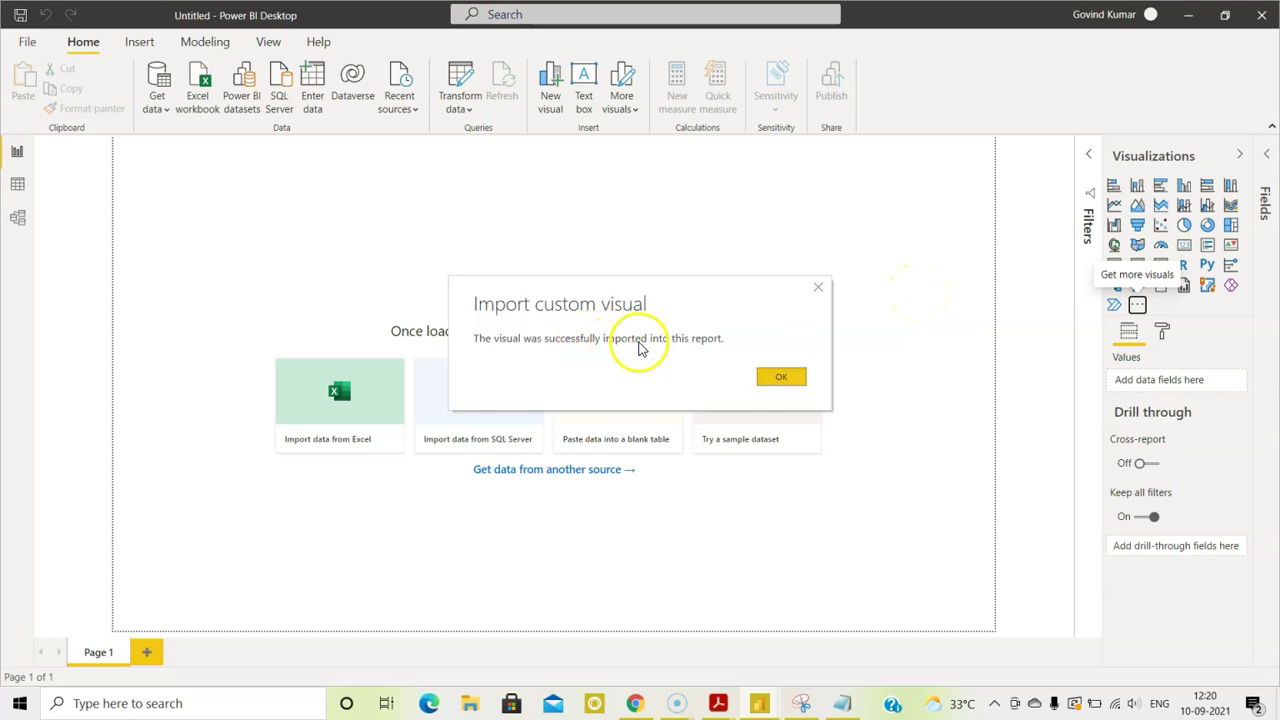
click(781, 376)
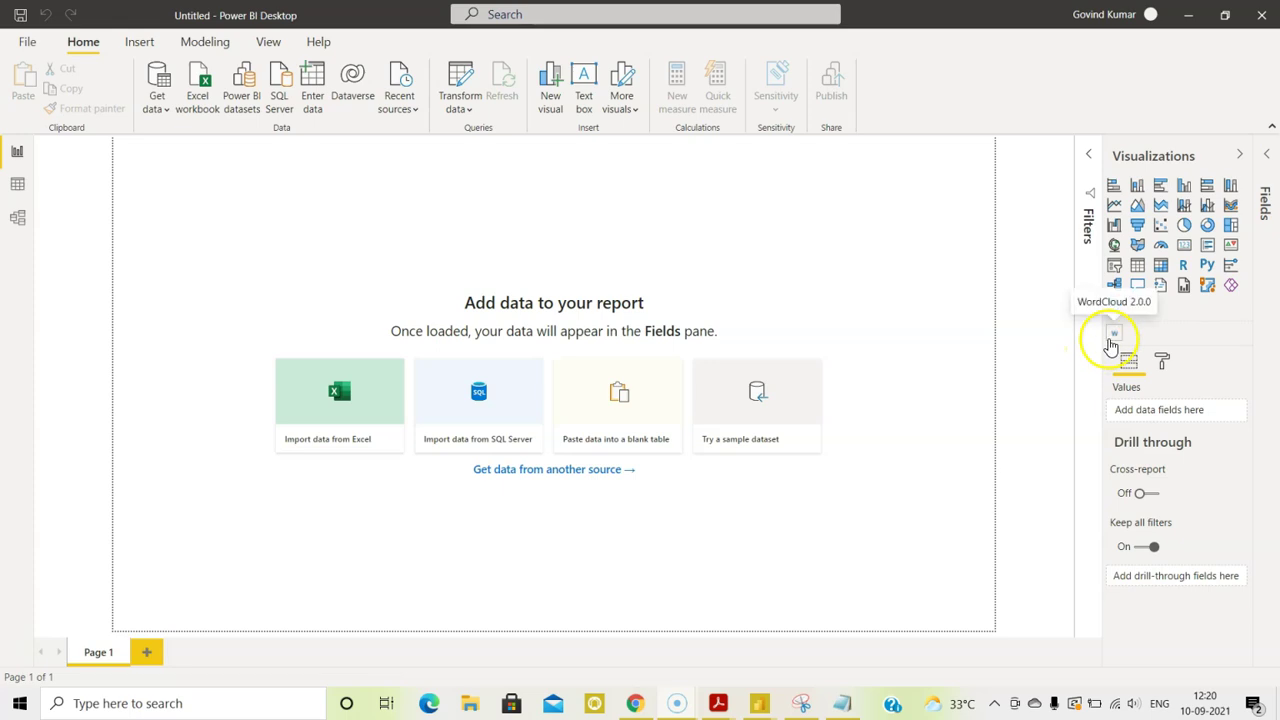
- Add an empty WordCloud visual, move it to the page centre and enlarge it
click(1115, 338)
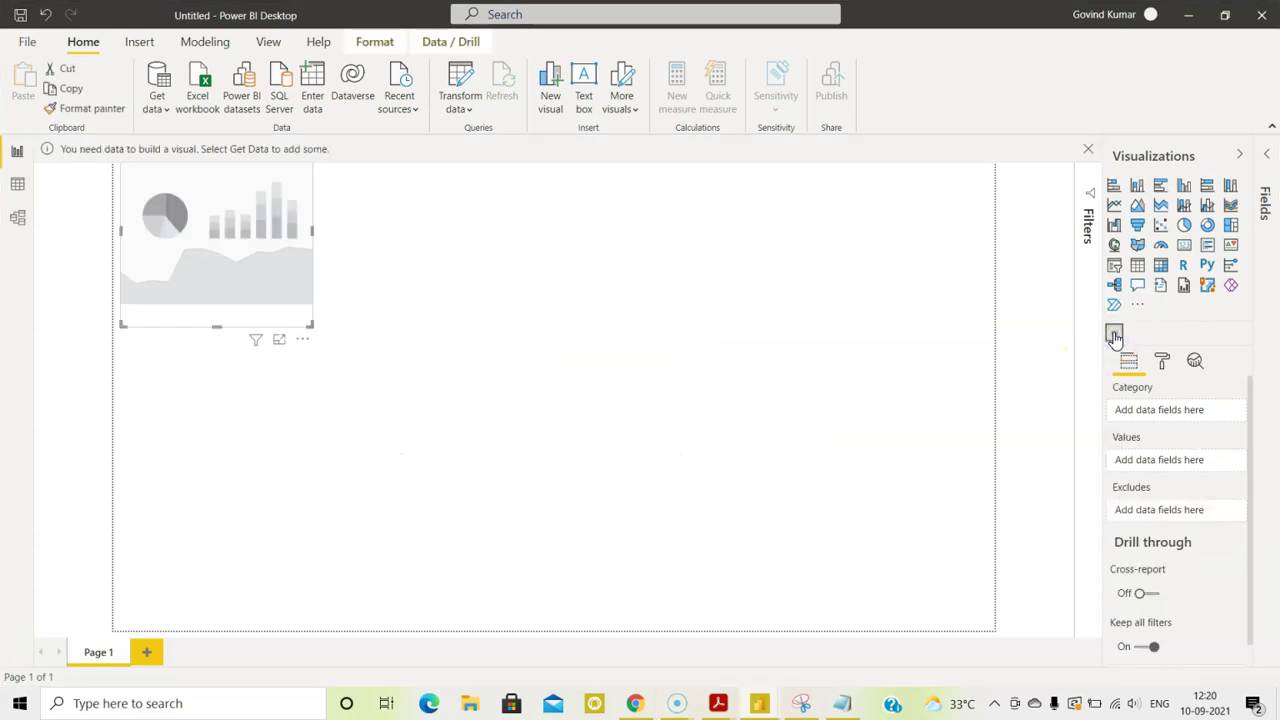
drag(217, 177, 574, 320)
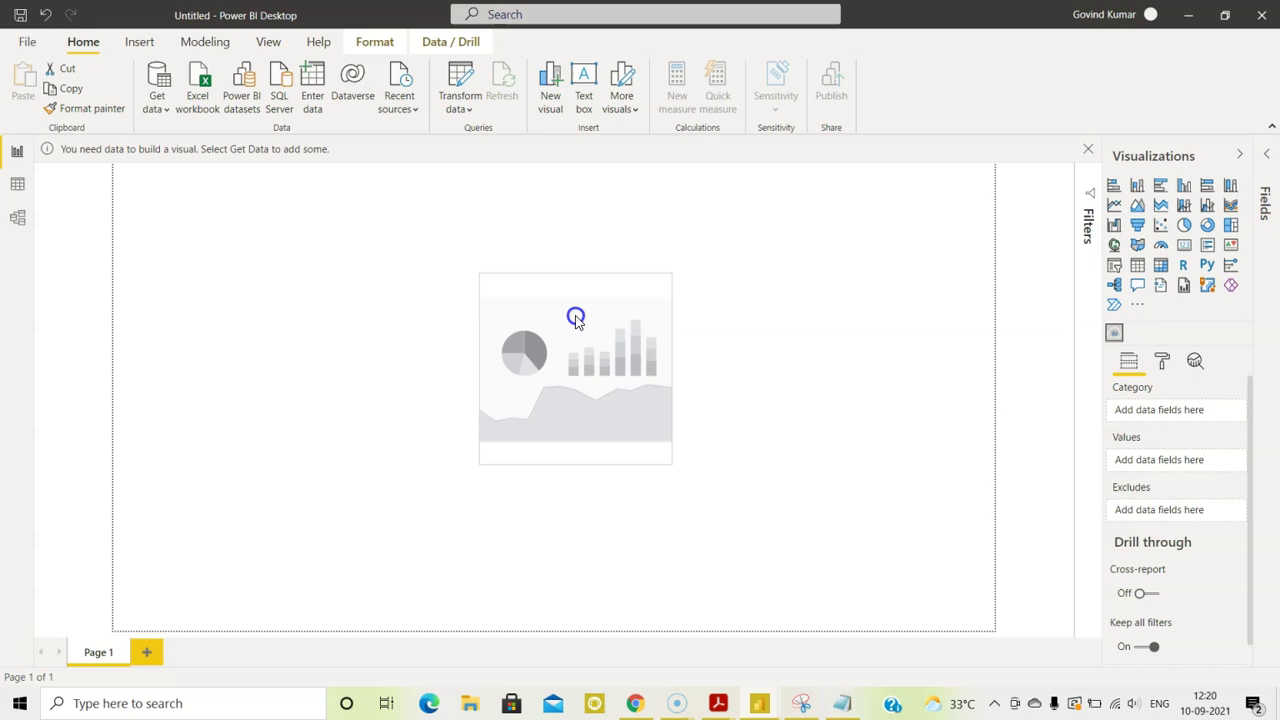
drag(478, 274, 310, 235)
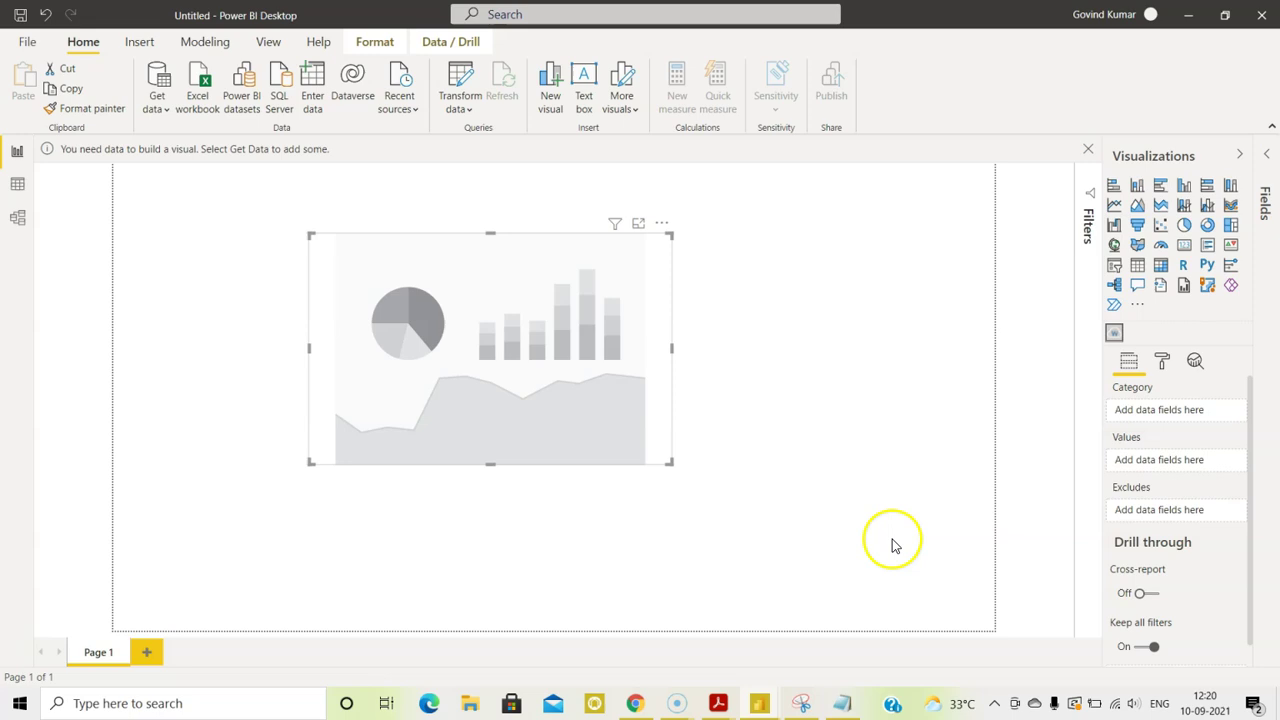
click(843, 703)
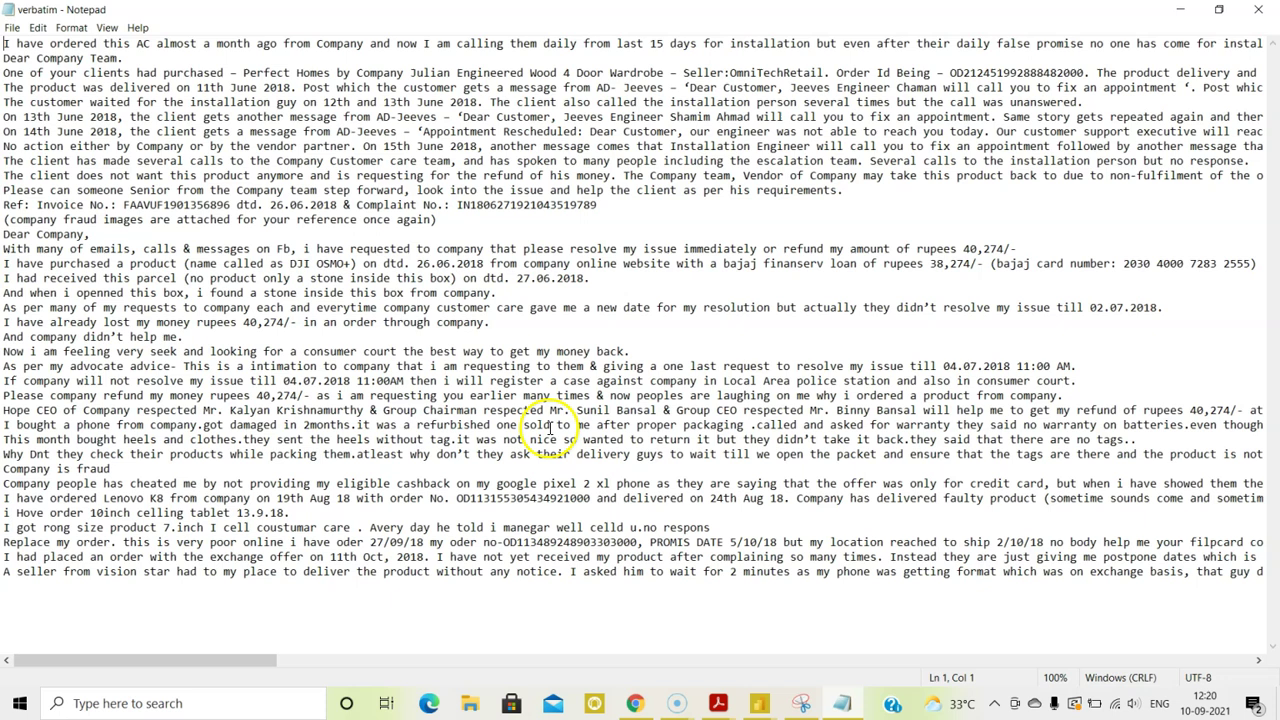
mouse_move(759, 703)
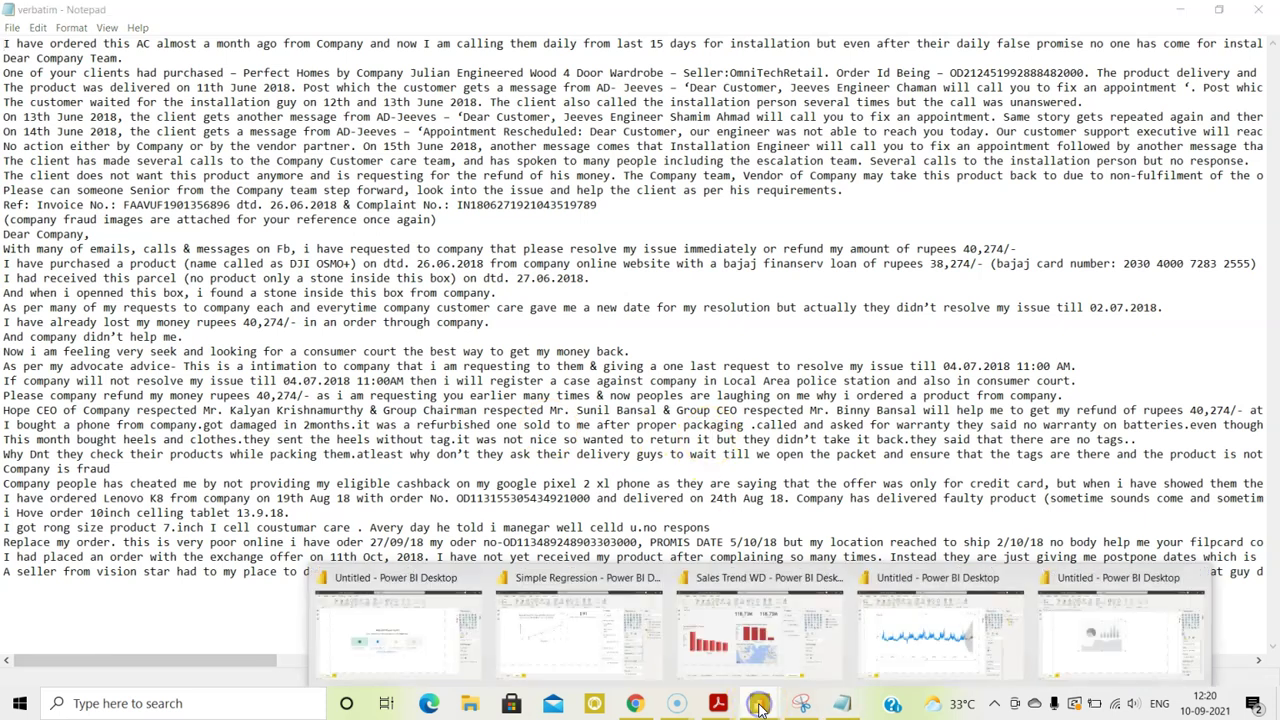
click(1110, 658)
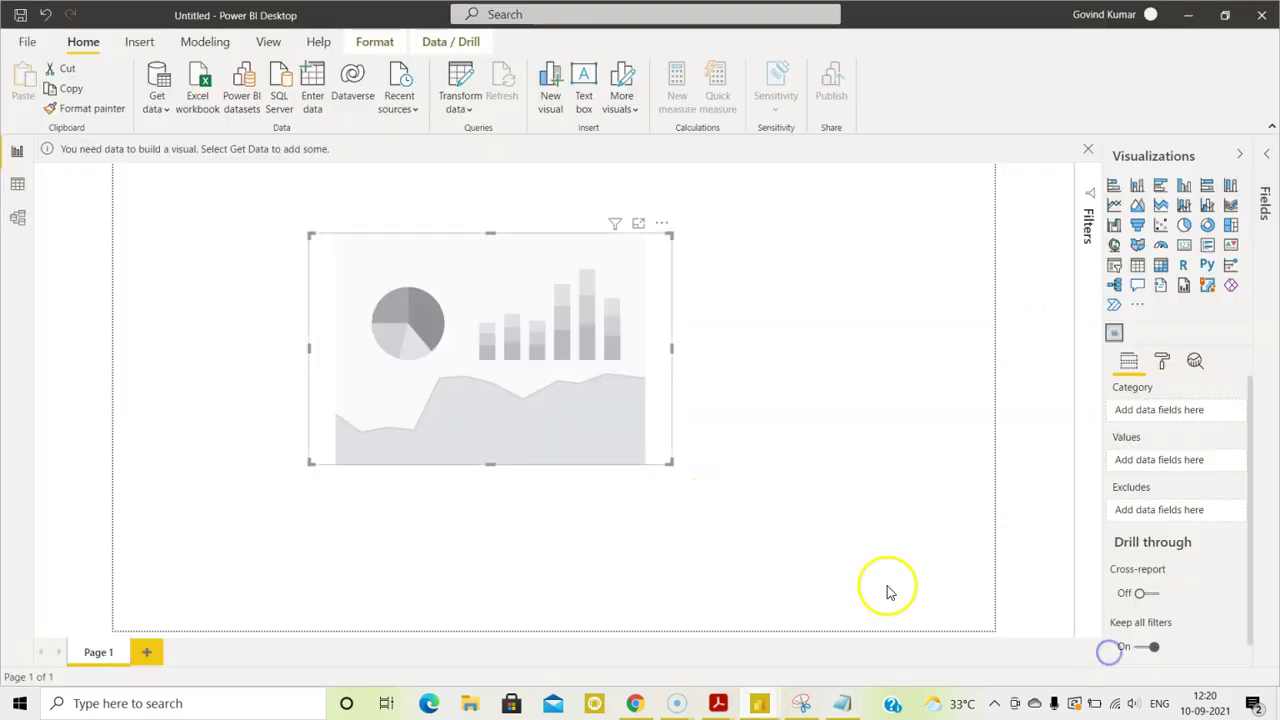
- Import verbatim.txt through Get Data's Text/CSV source and load it as the verbatim table
click(155, 110)
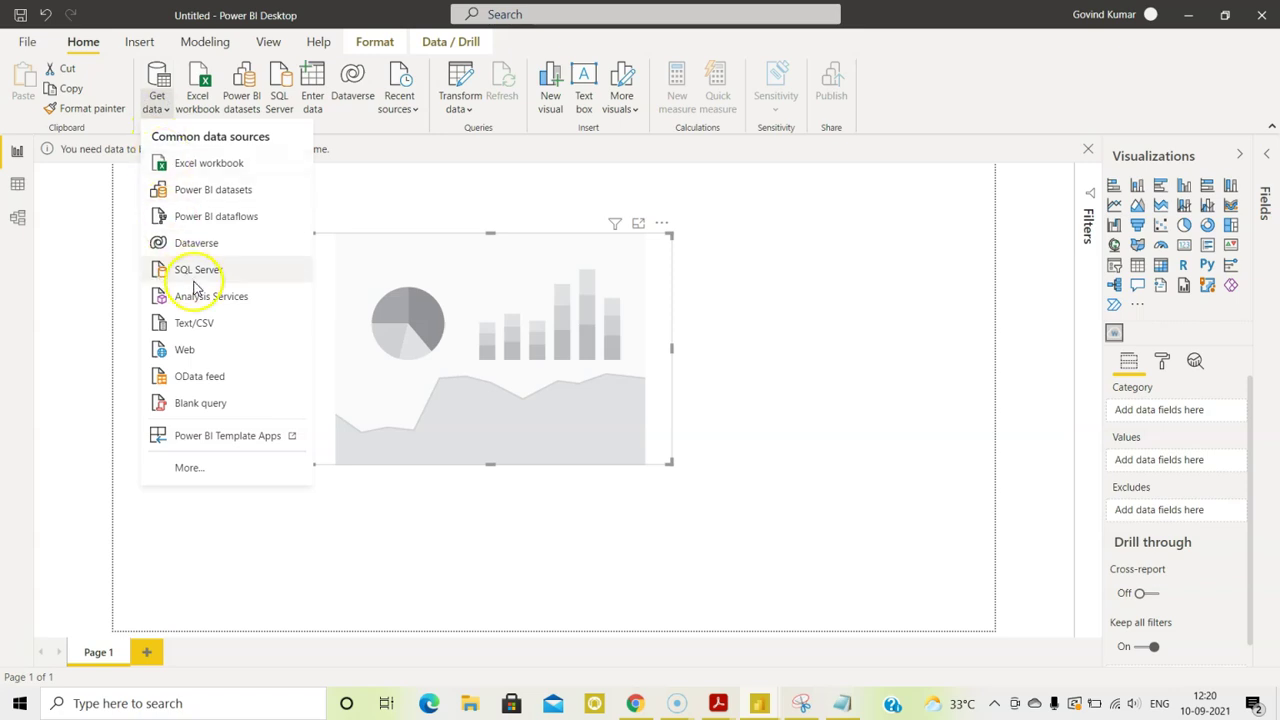
click(195, 323)
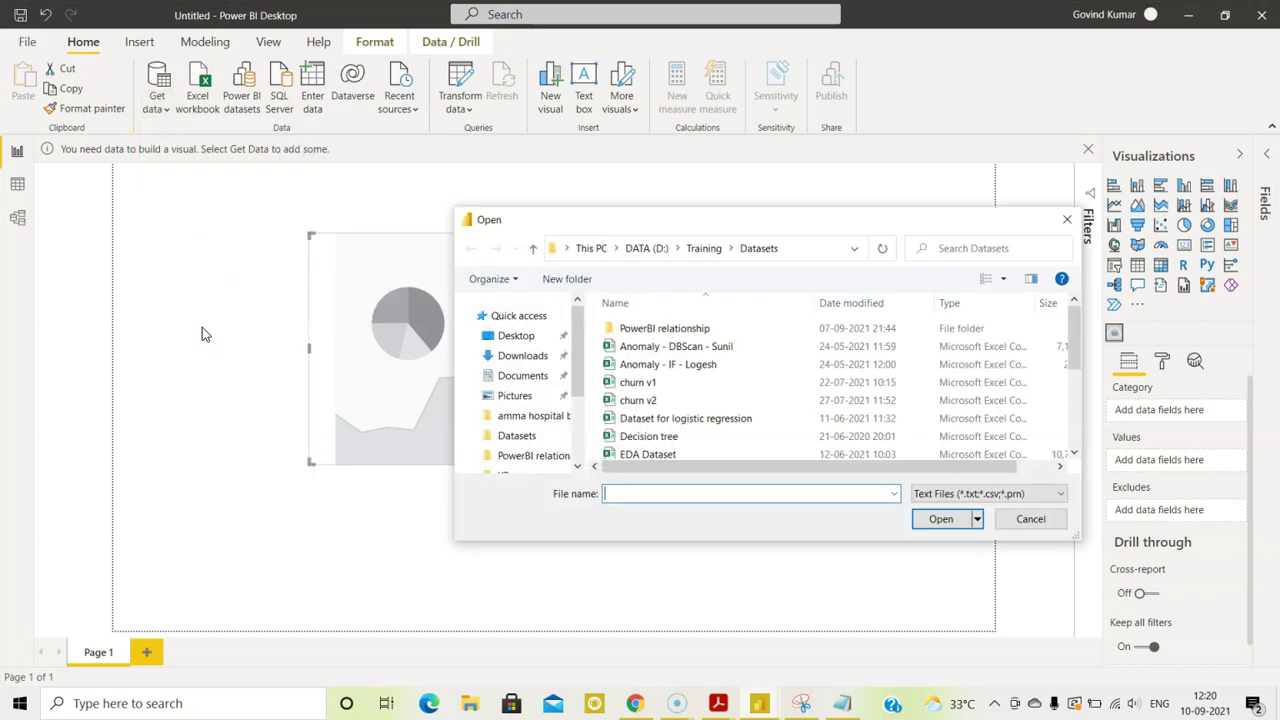
scroll(789, 366, down, 5)
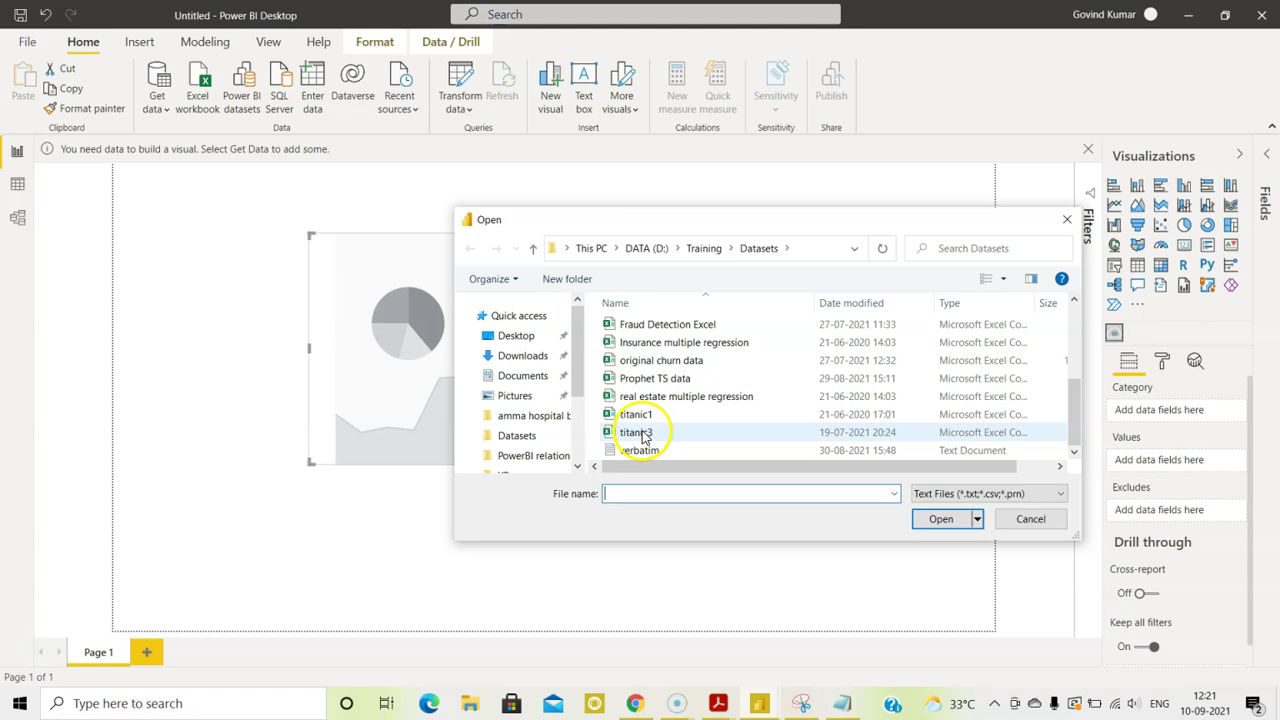
click(637, 452)
click(941, 518)
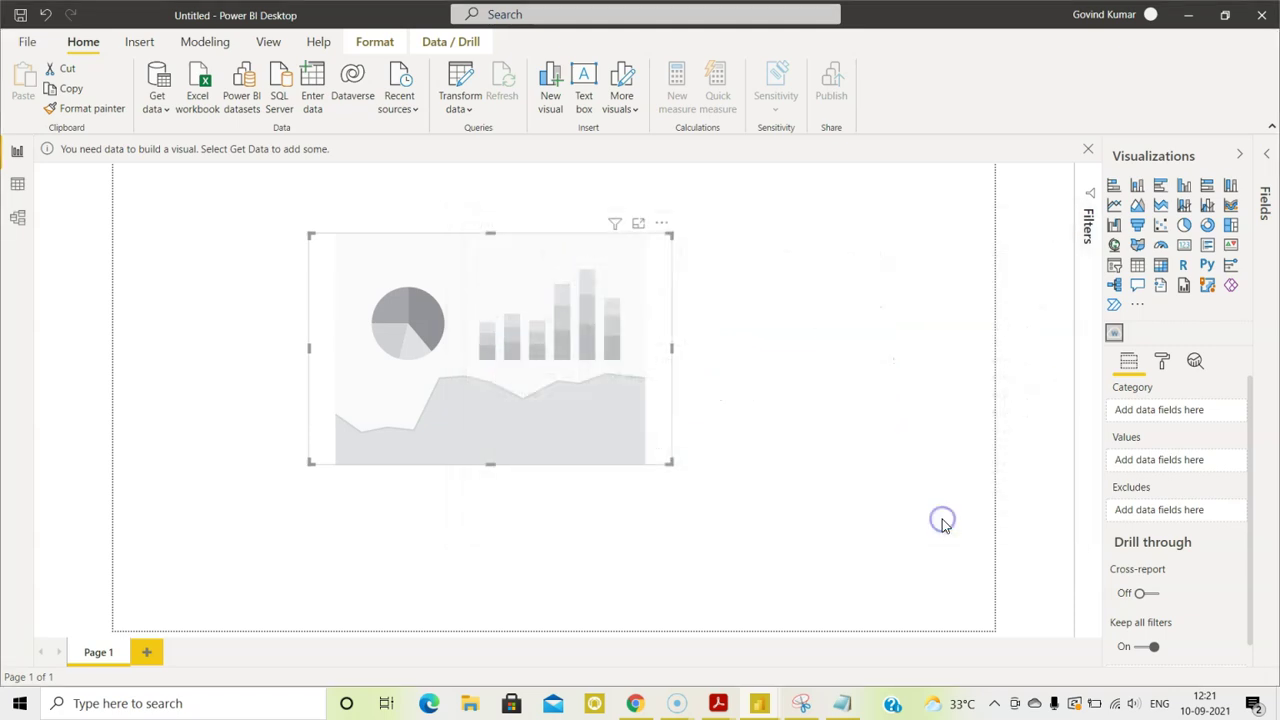
click(747, 455)
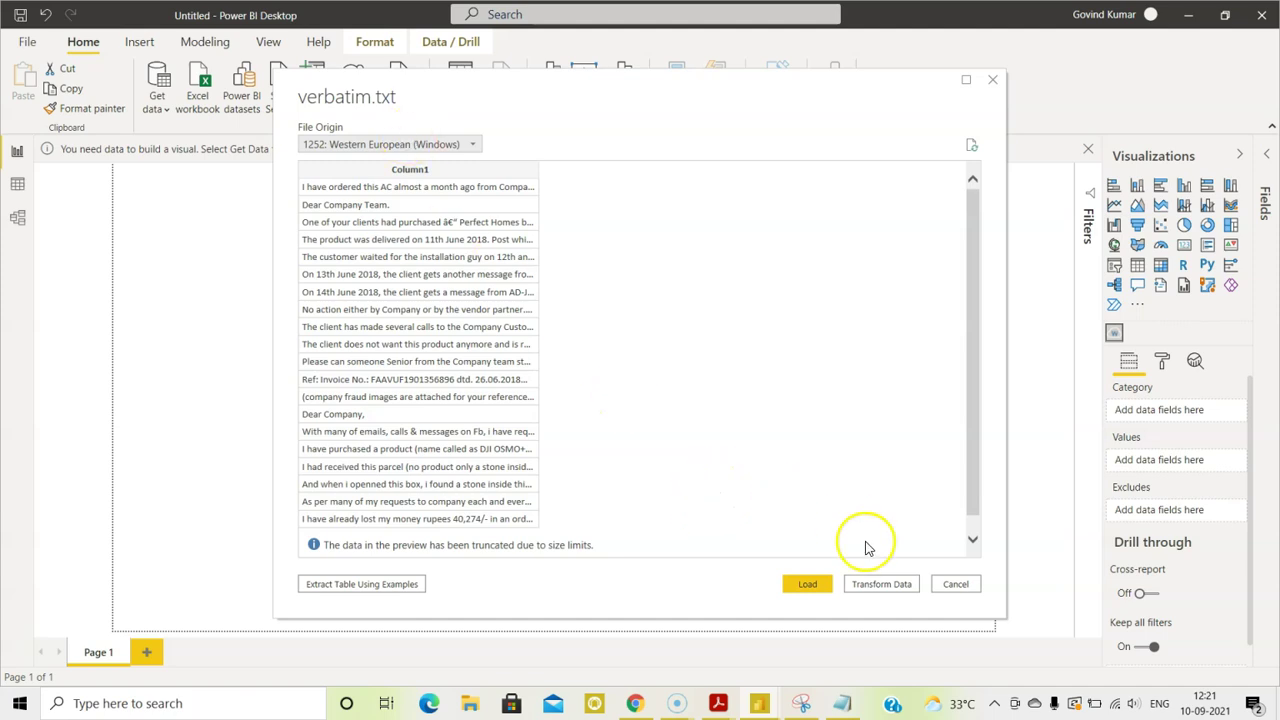
click(808, 585)
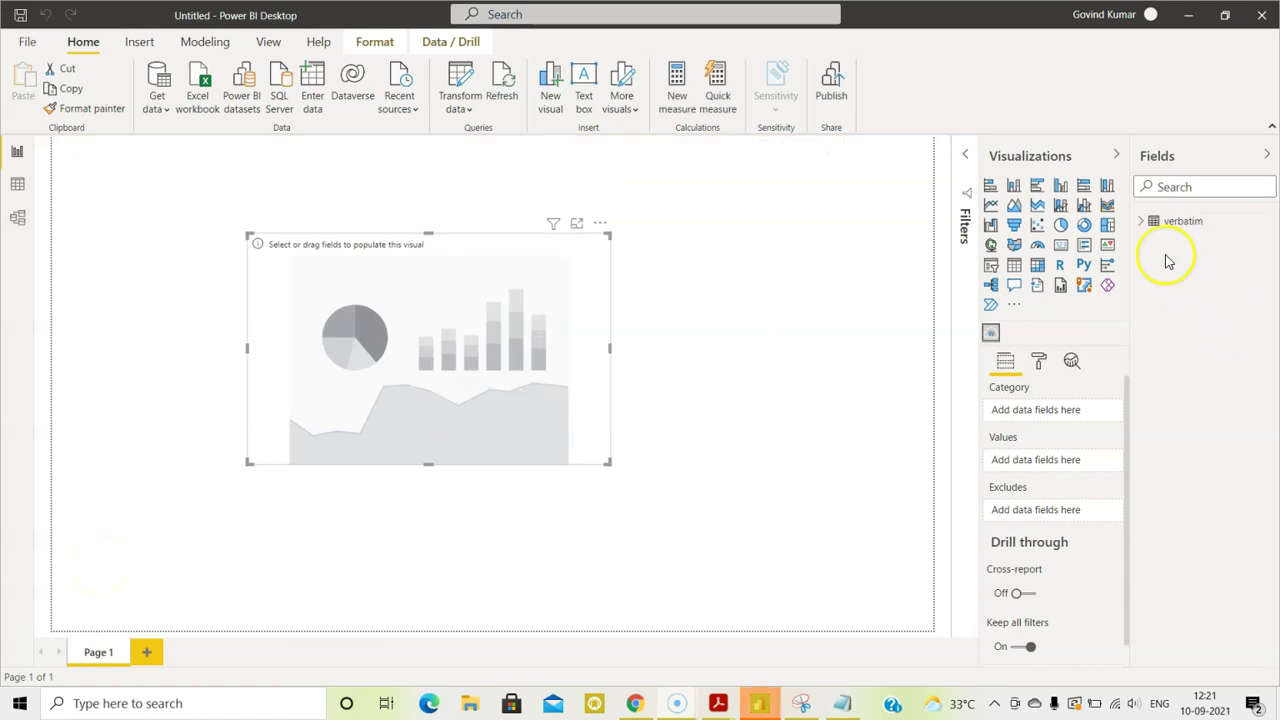
- Set verbatim's Column1 as the word cloud's Category, then enlarge the visual by its corners
click(1141, 221)
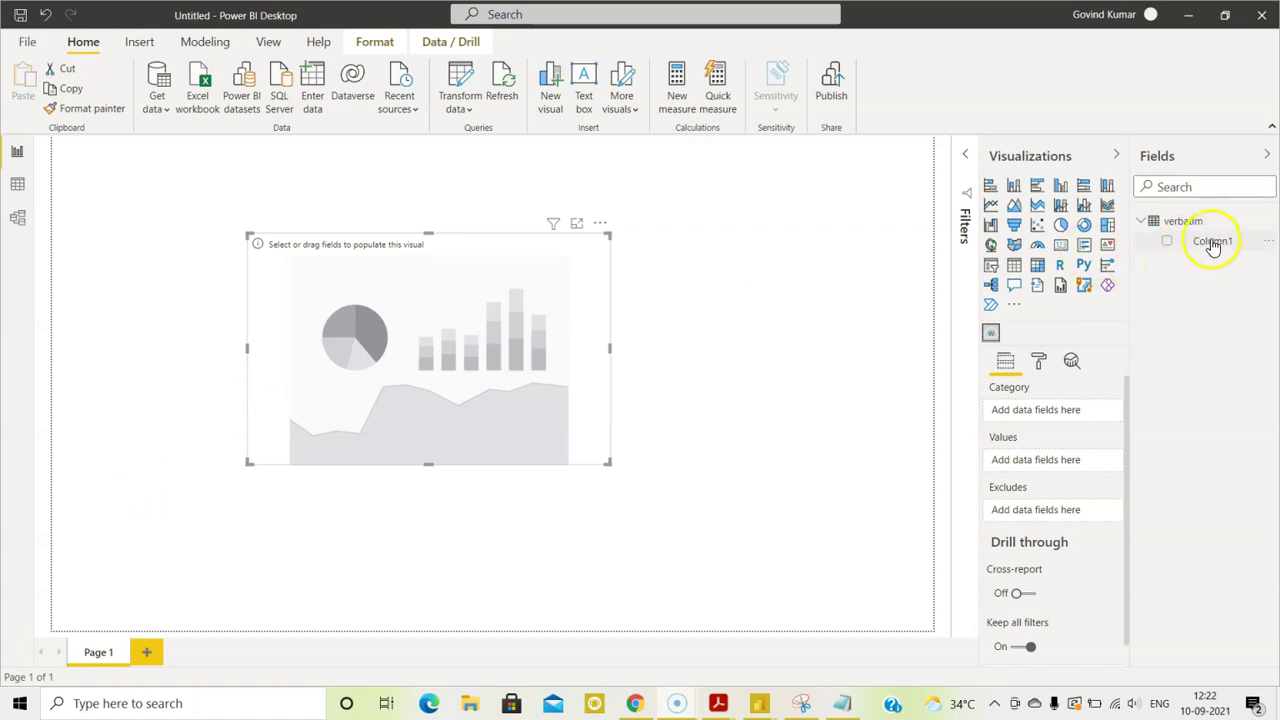
drag(1212, 241, 455, 313)
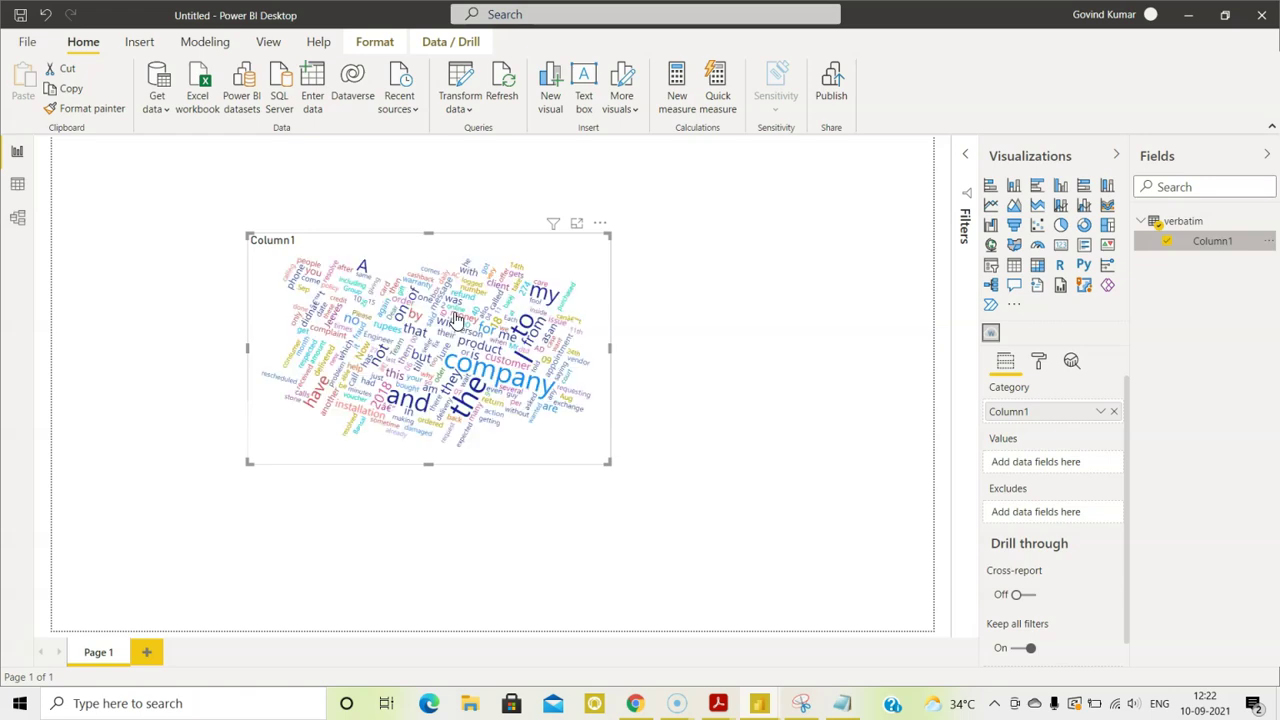
click(510, 385)
drag(608, 459, 753, 520)
click(258, 285)
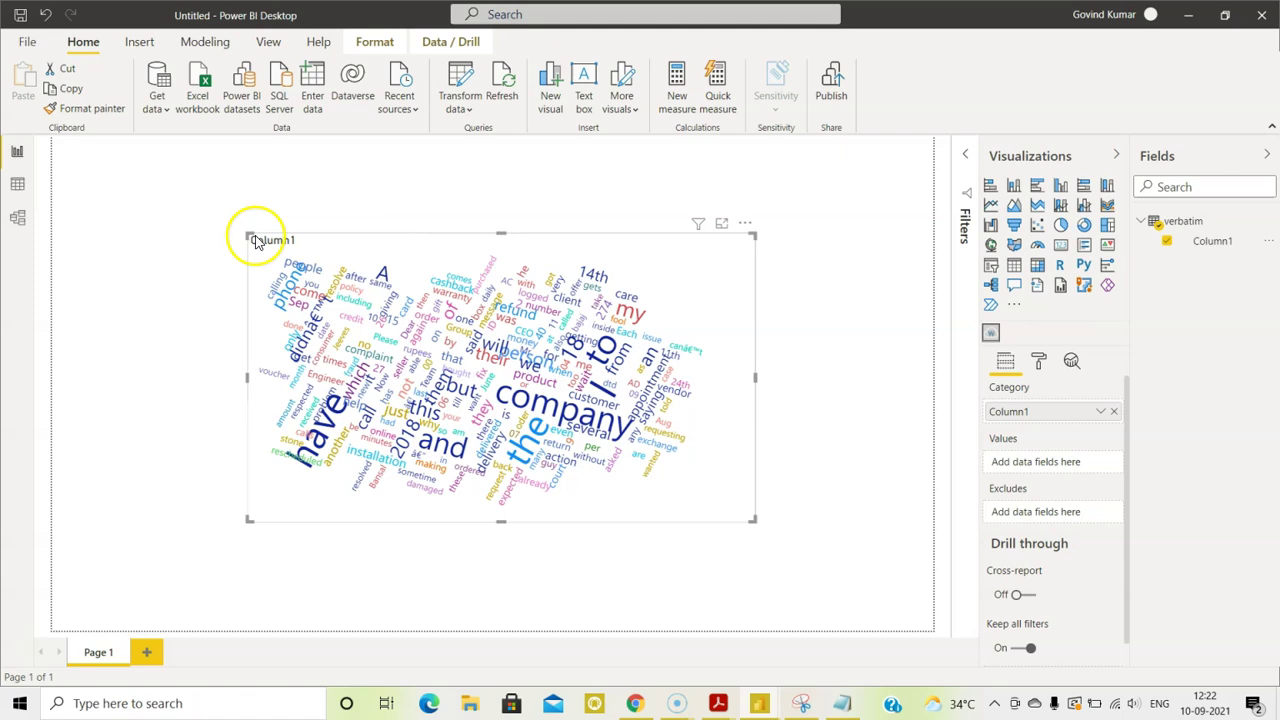
drag(250, 238, 232, 229)
click(153, 185)
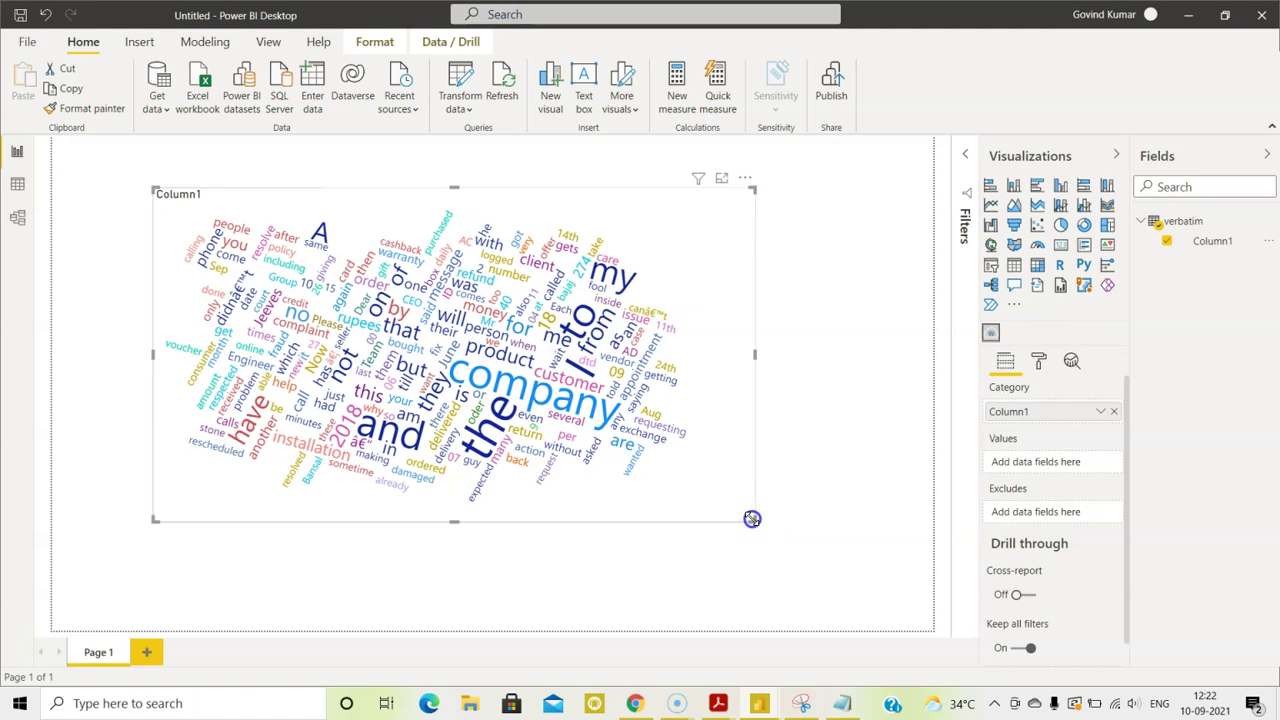
drag(752, 519, 809, 545)
click(666, 509)
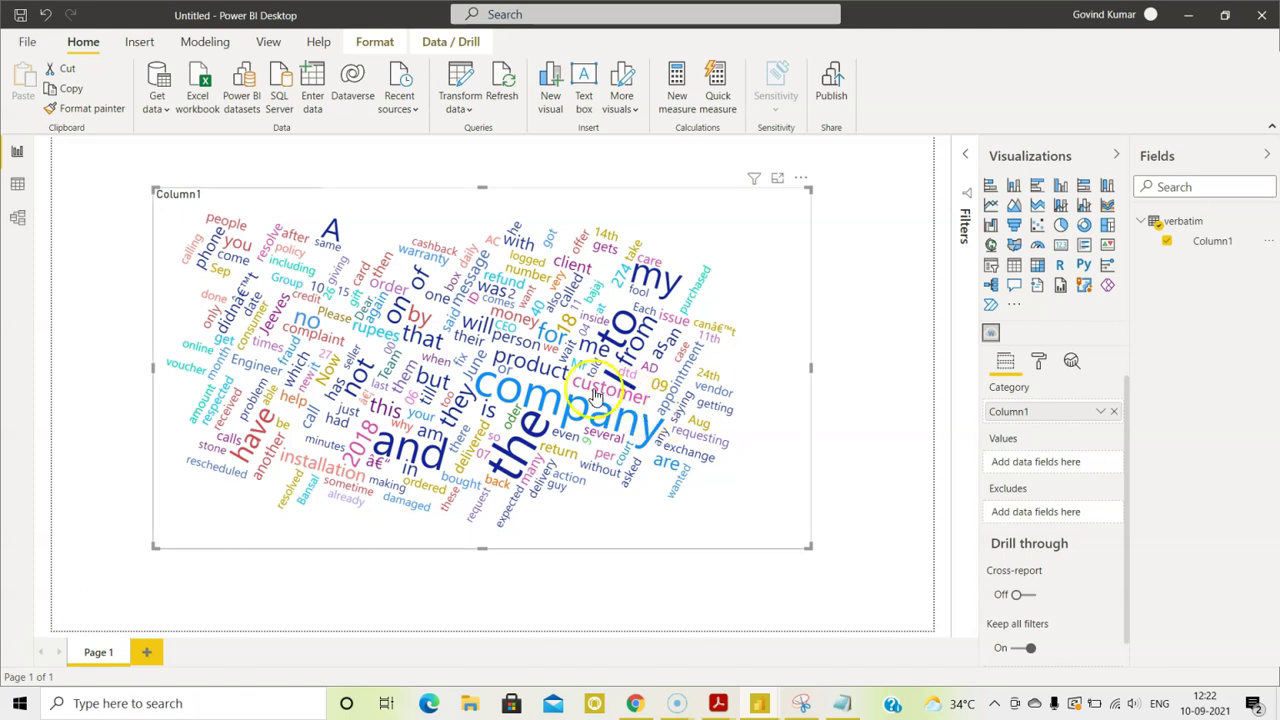
mouse_move(580, 392)
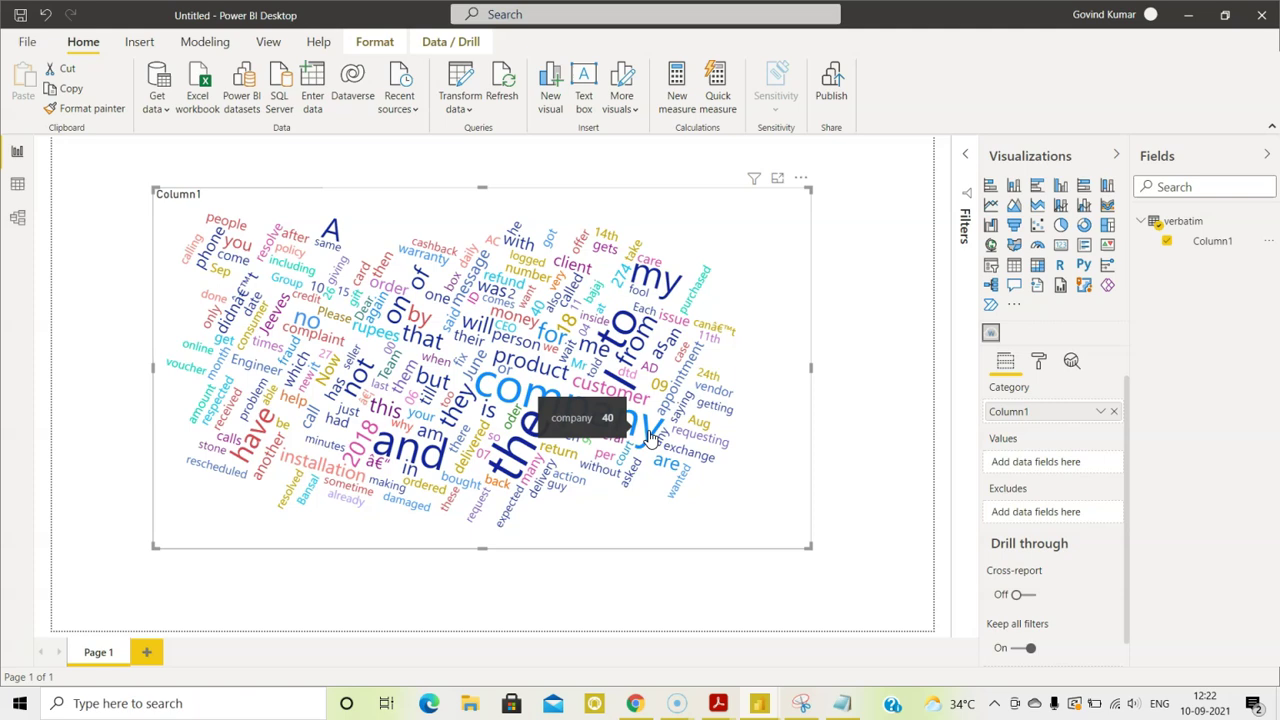
mouse_move(287, 483)
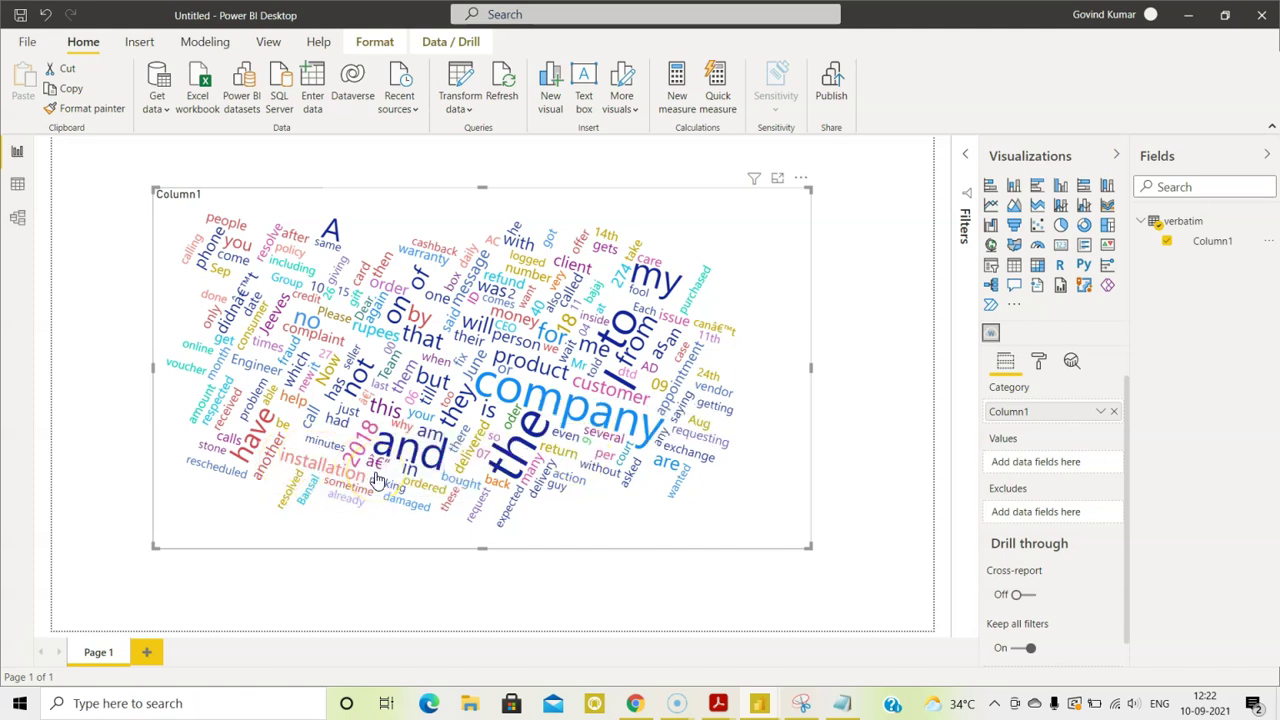
mouse_move(291, 360)
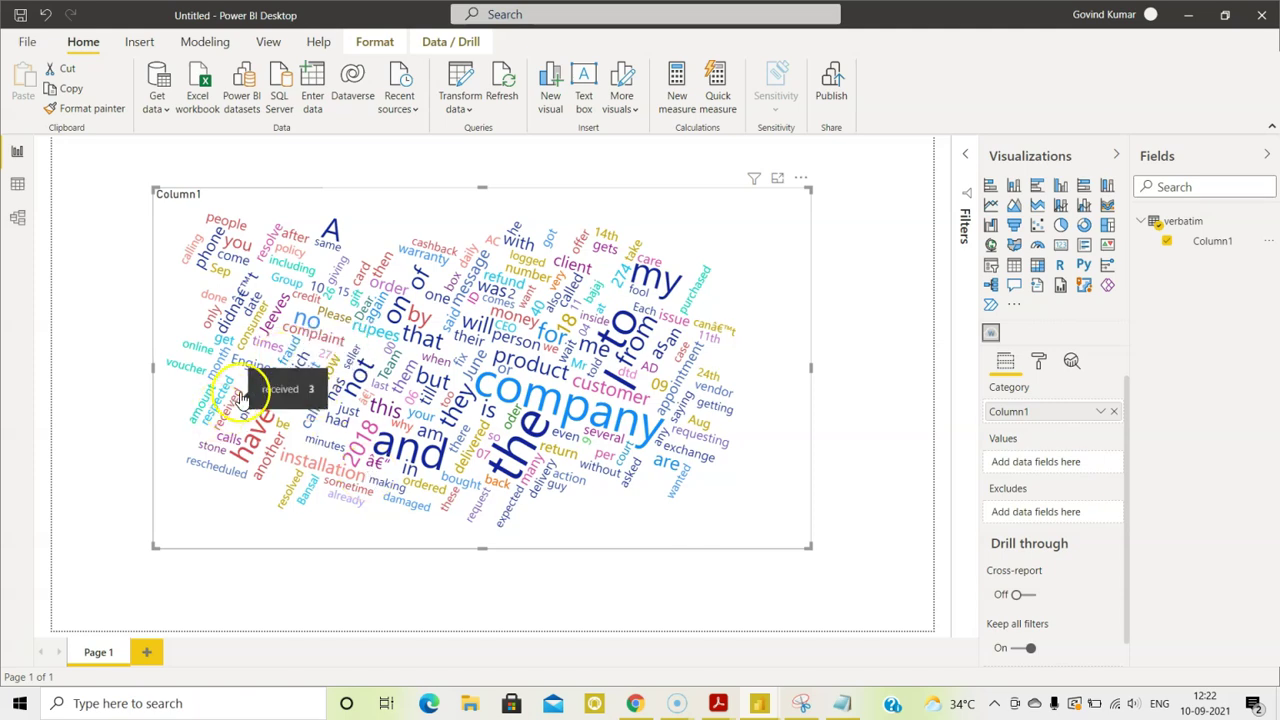
mouse_move(555, 485)
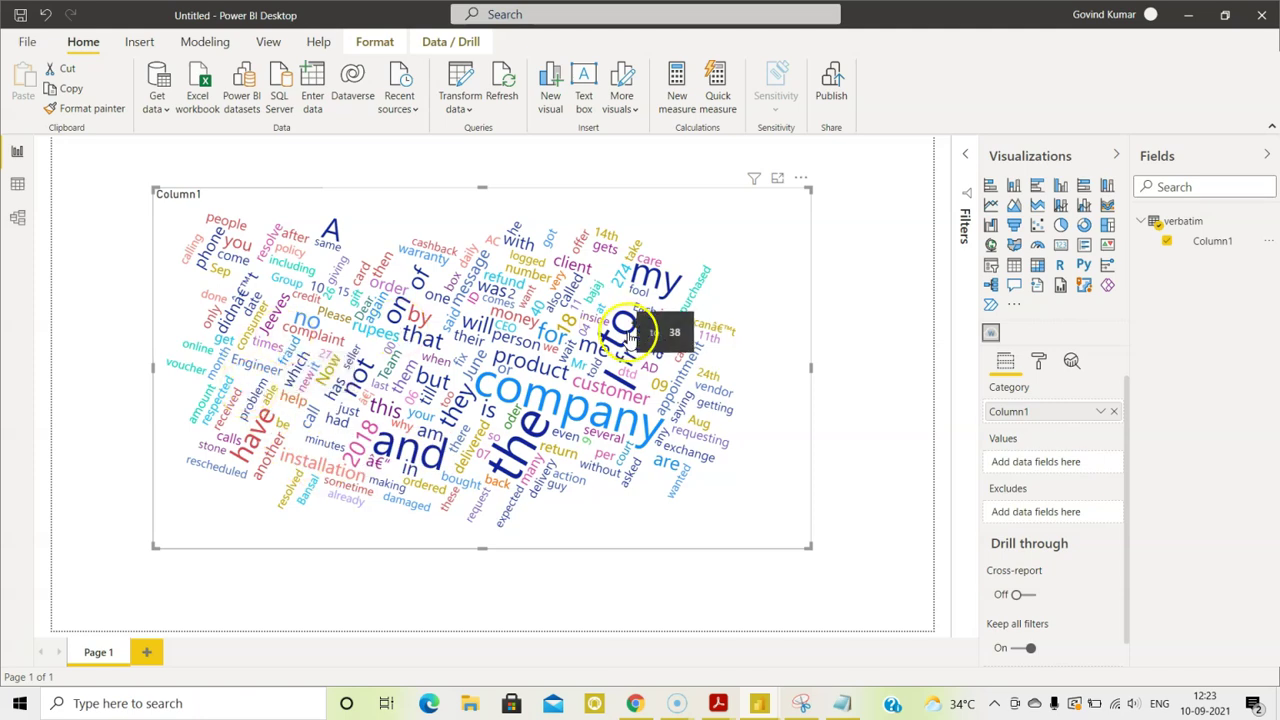
mouse_move(418, 480)
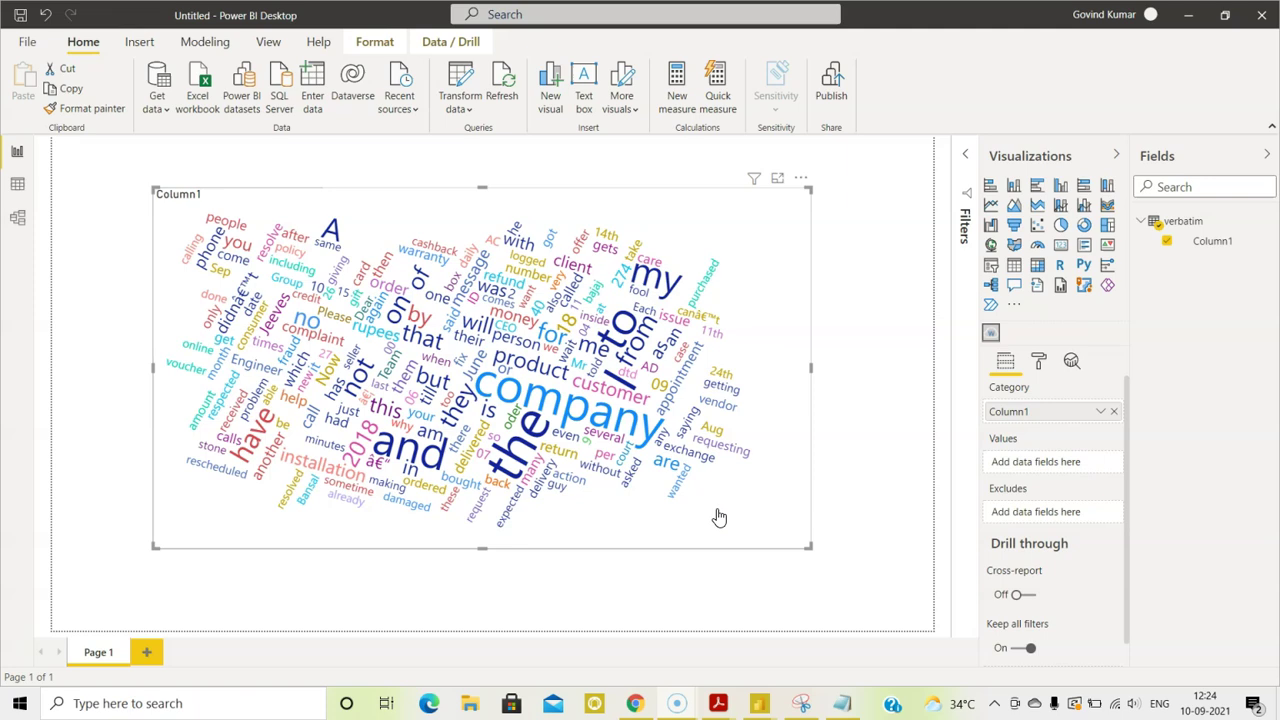
- In the word cloud's format settings, switch Stop Words and Default Stop Words on
click(1037, 363)
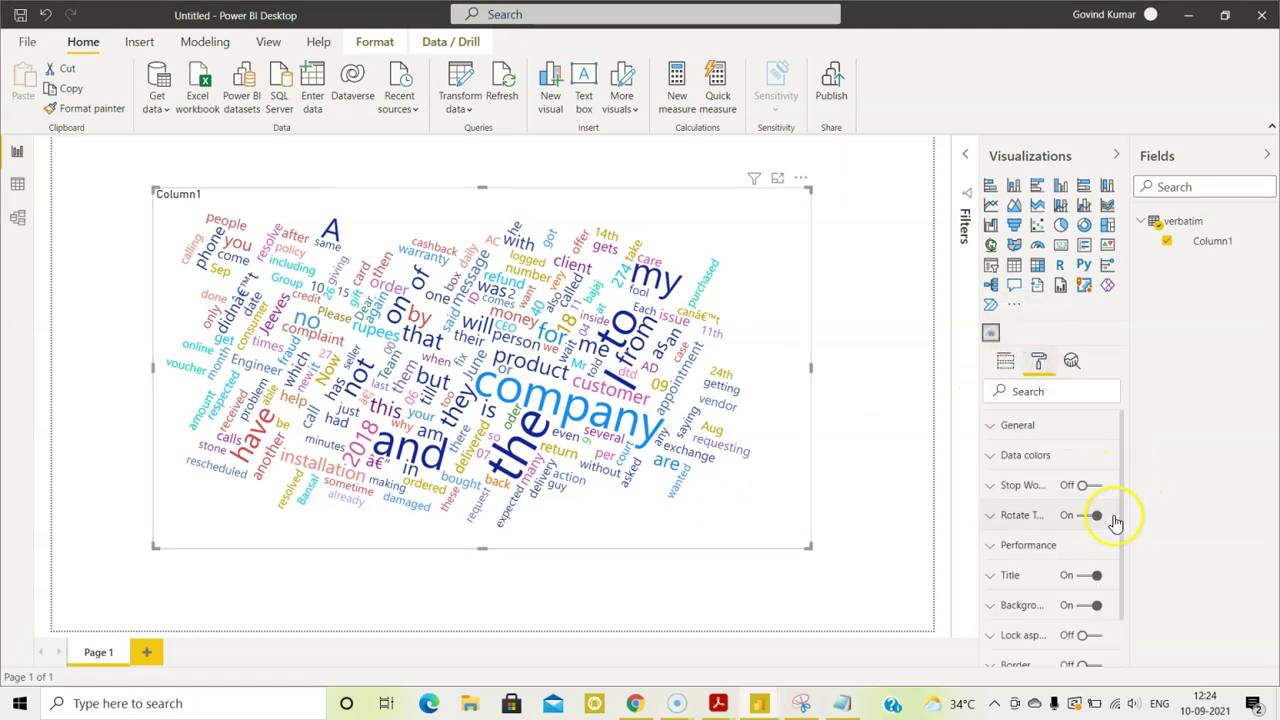
click(1020, 488)
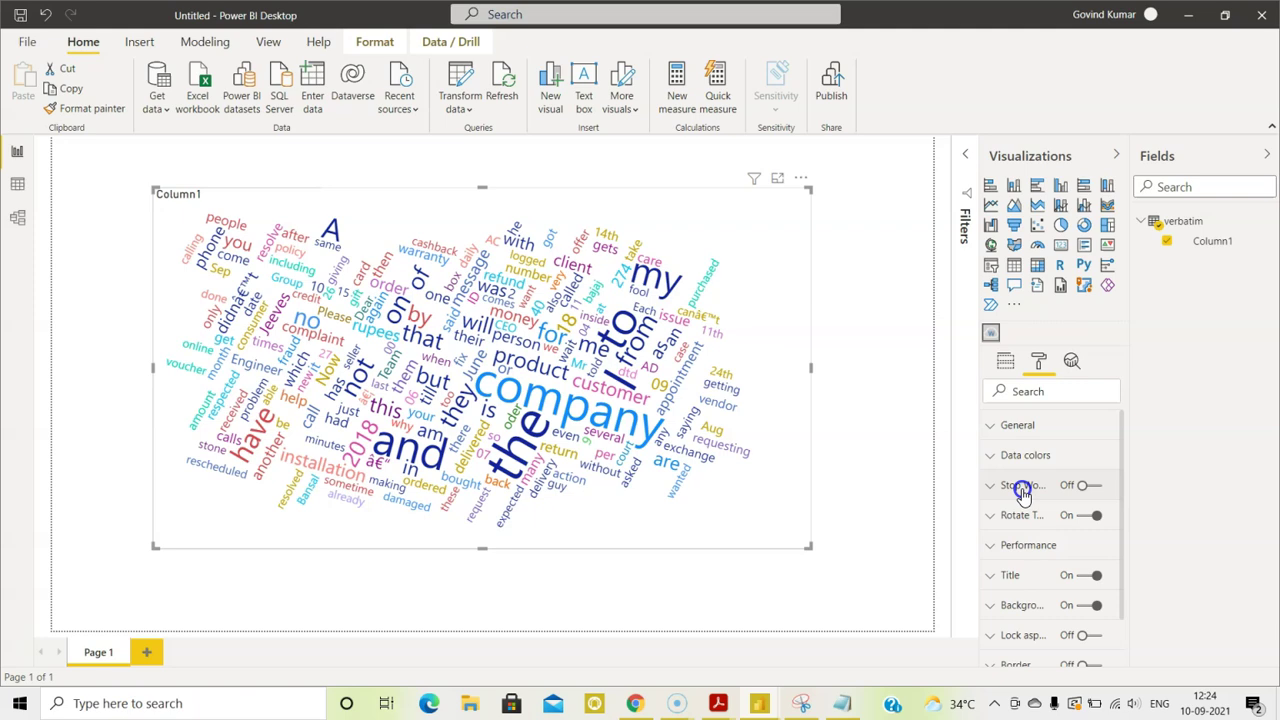
click(1095, 486)
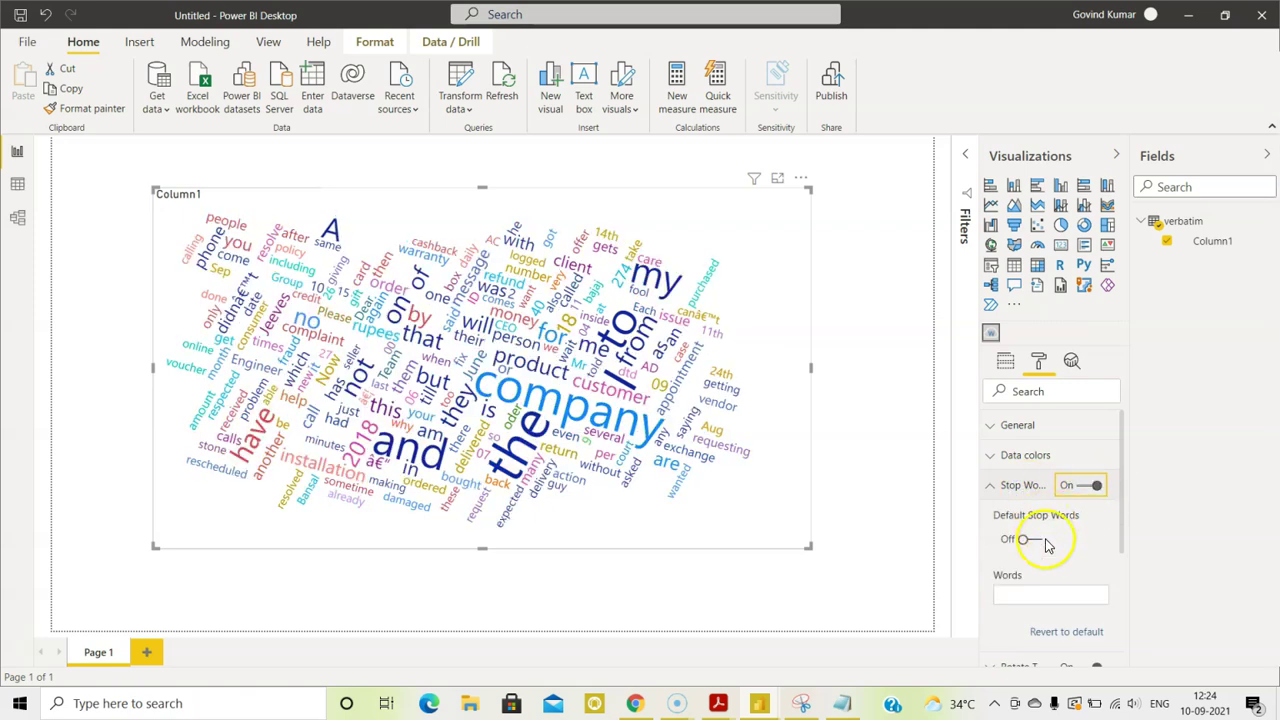
click(1036, 541)
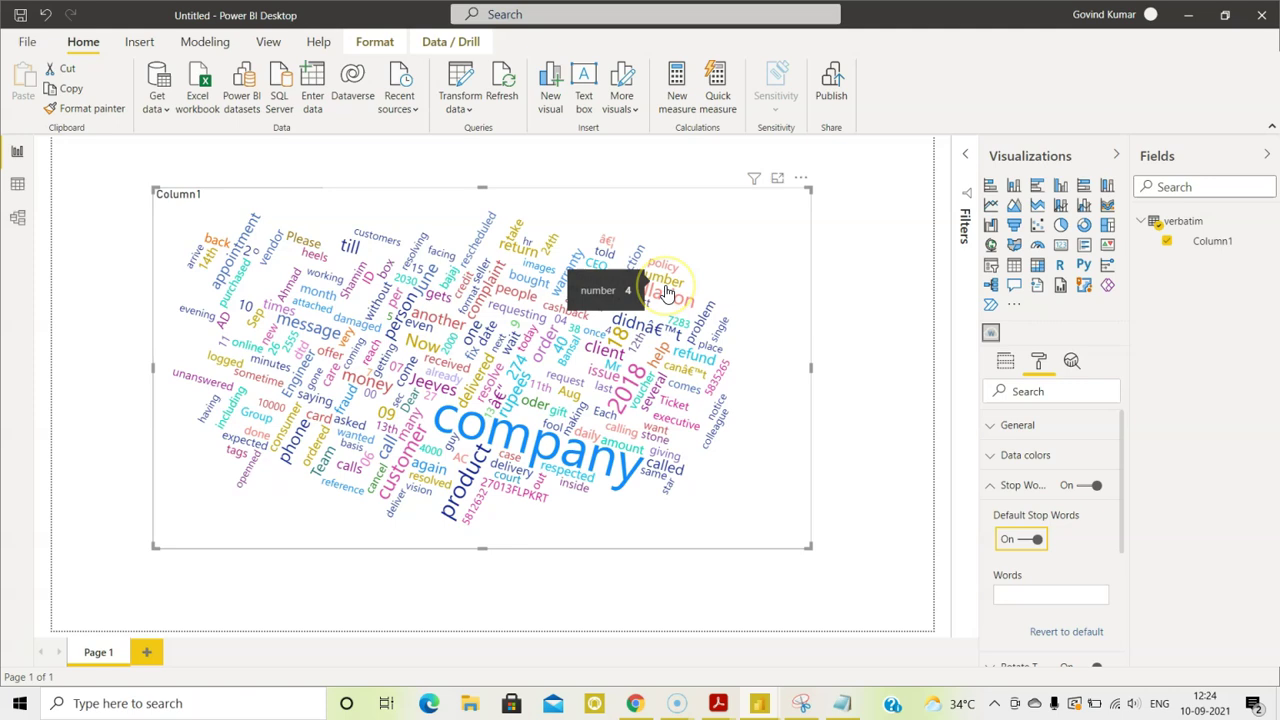
click(698, 360)
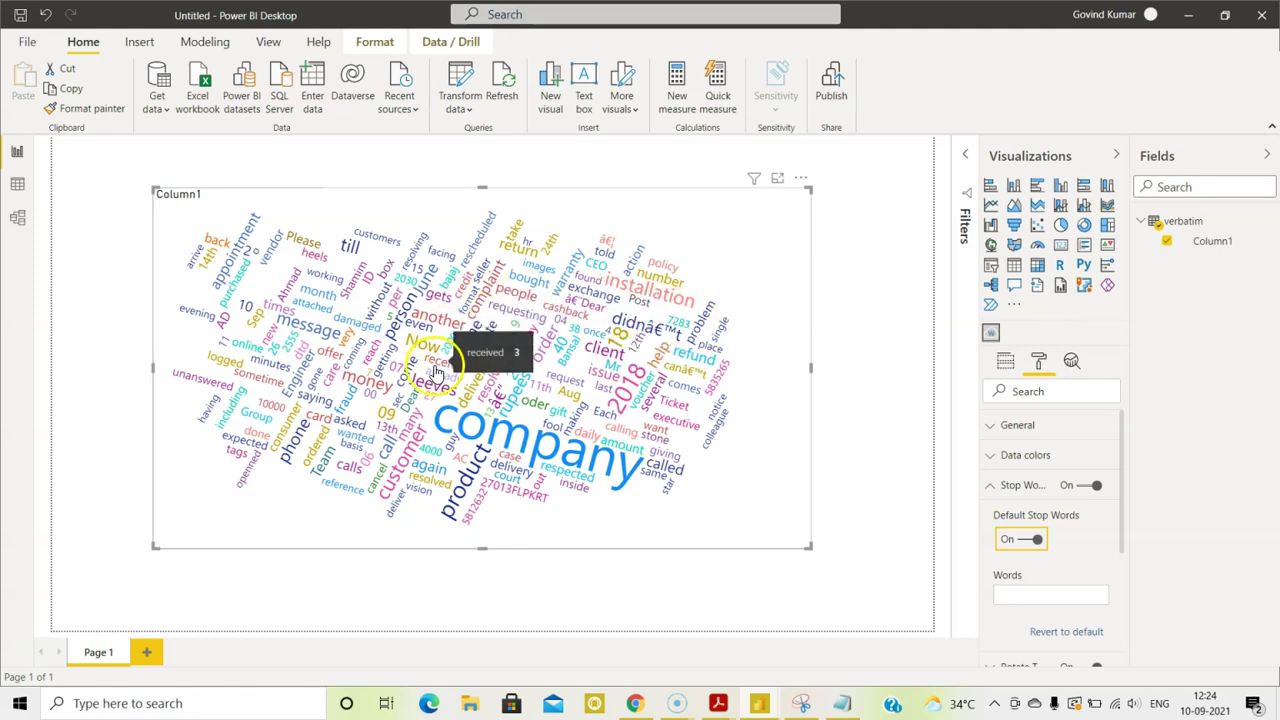
click(687, 512)
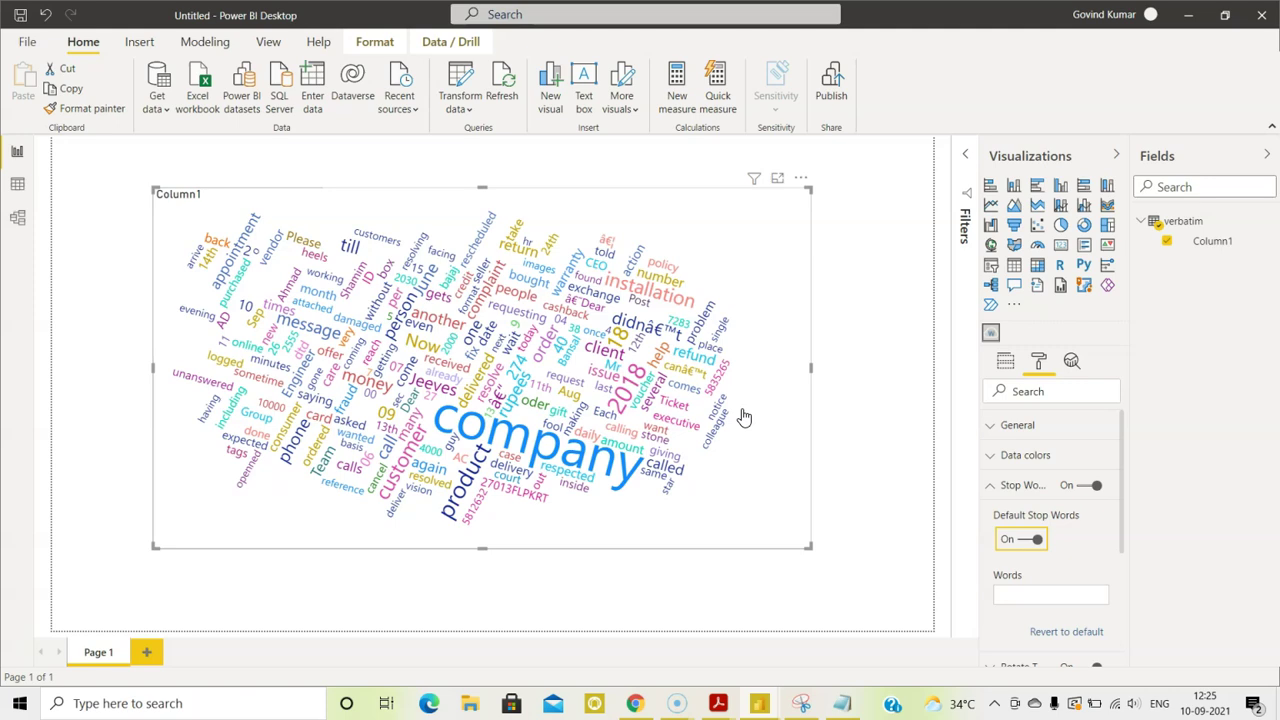
click(648, 489)
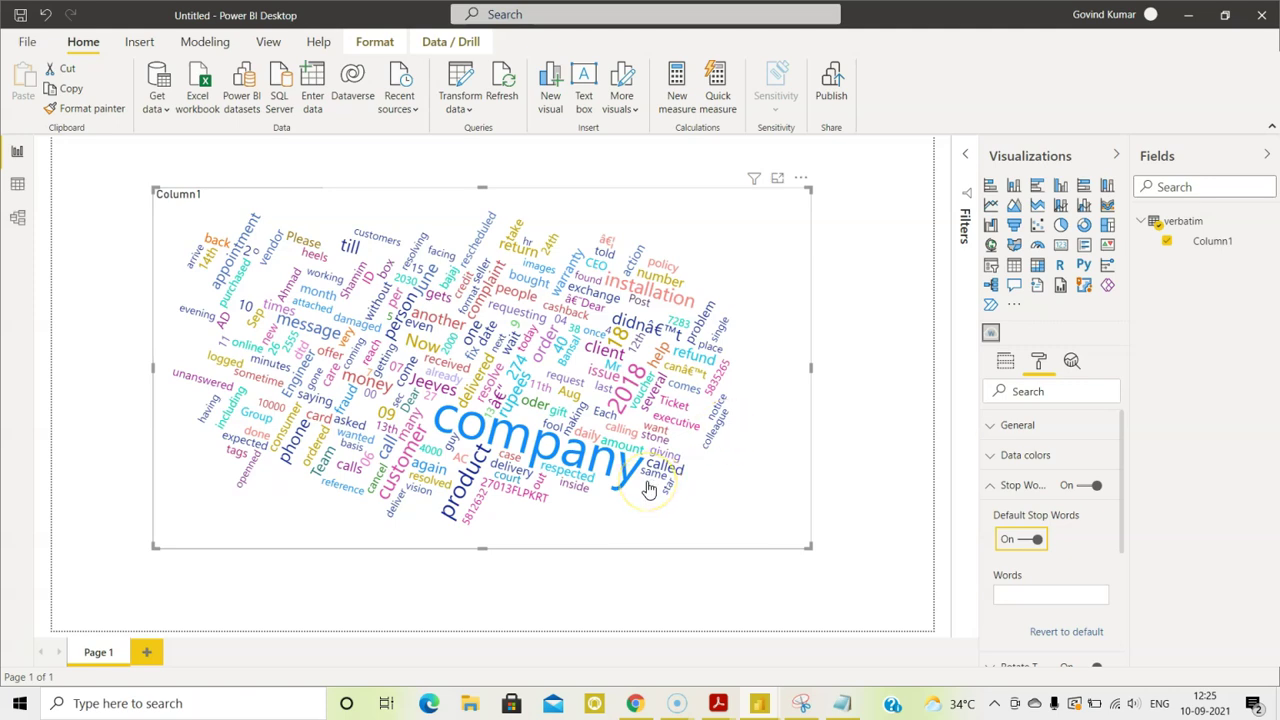